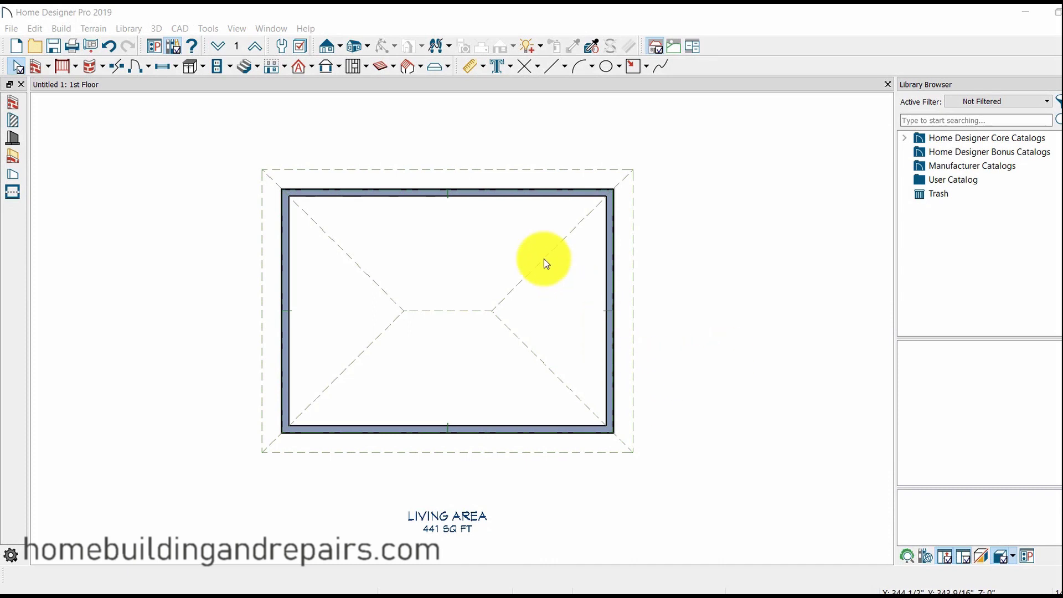
- Make the left and right 18' walls gable ends, then select the top wall
click(286, 330)
click(258, 575)
click(610, 342)
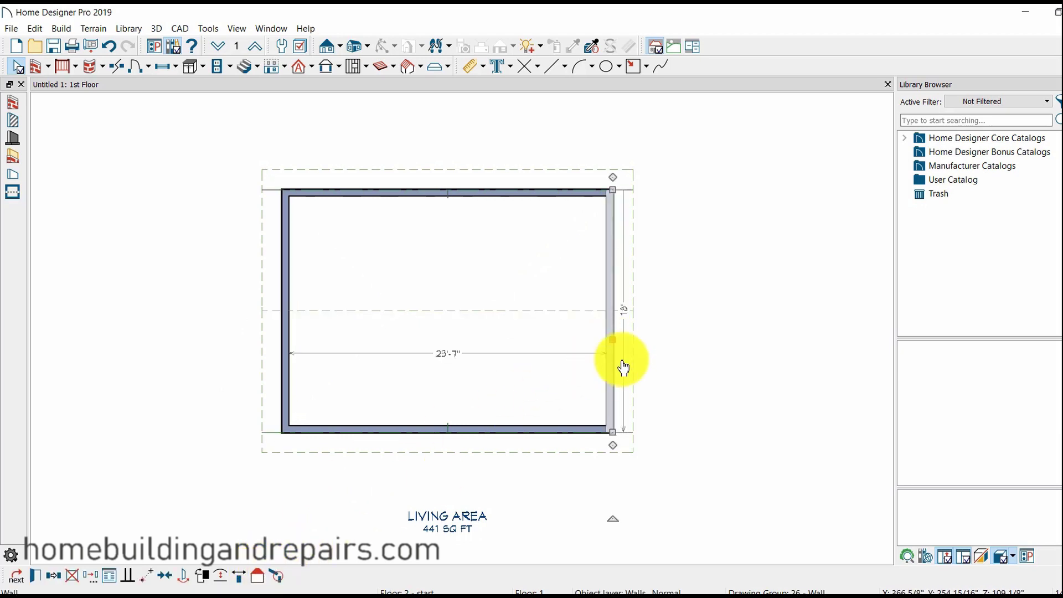
click(486, 194)
click(485, 192)
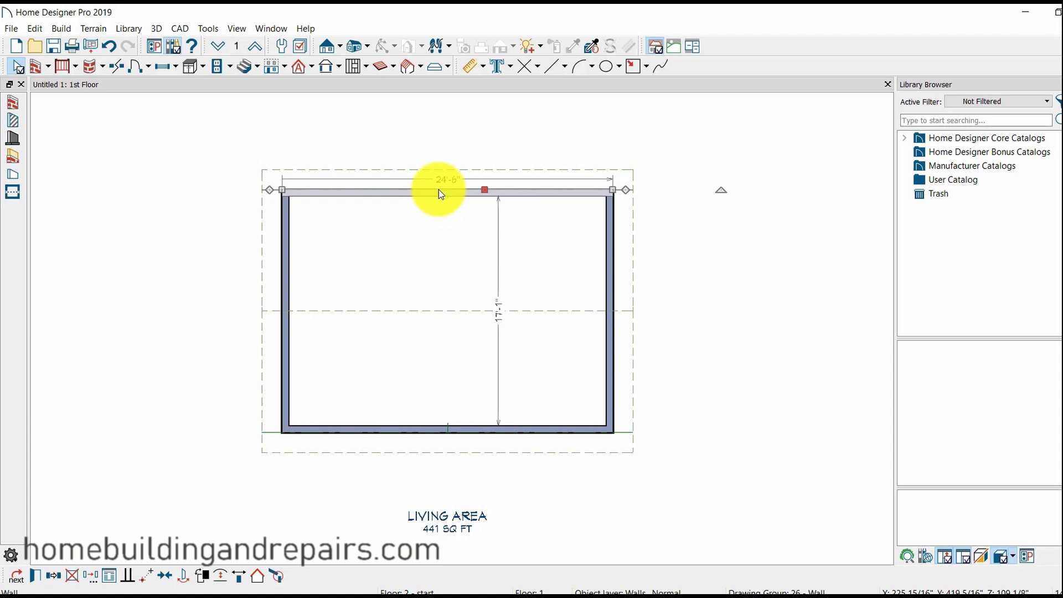
- Set the selected top wall's roof option to High Shed/Gable Wall
click(38, 571)
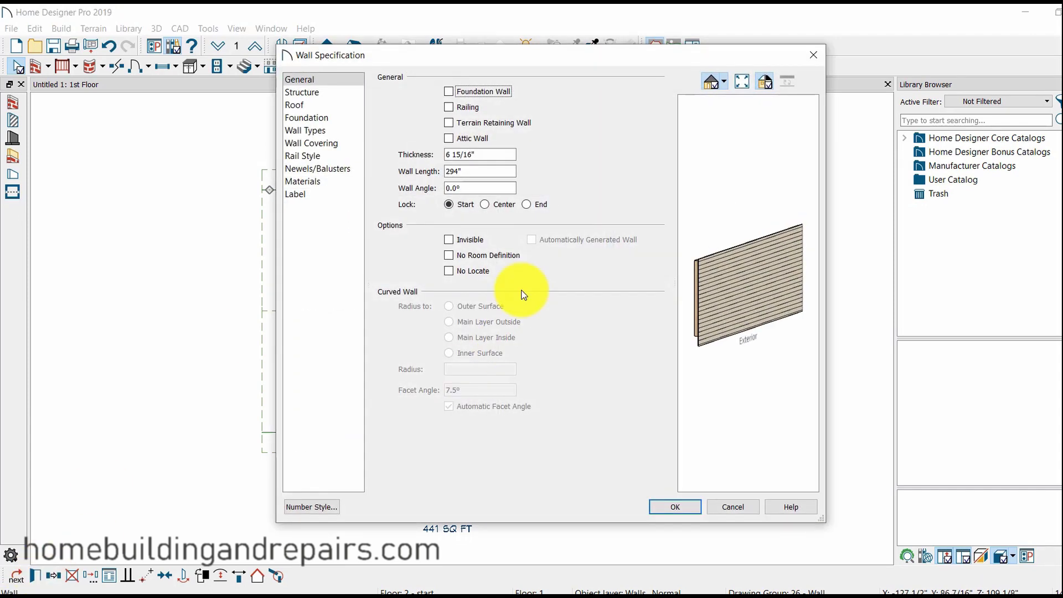
click(300, 104)
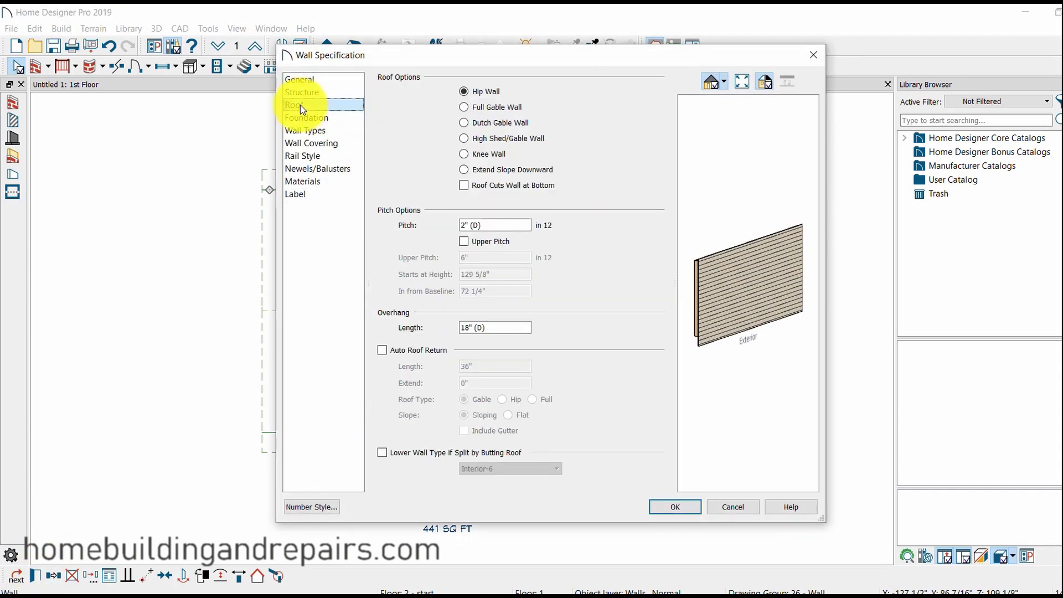
click(464, 138)
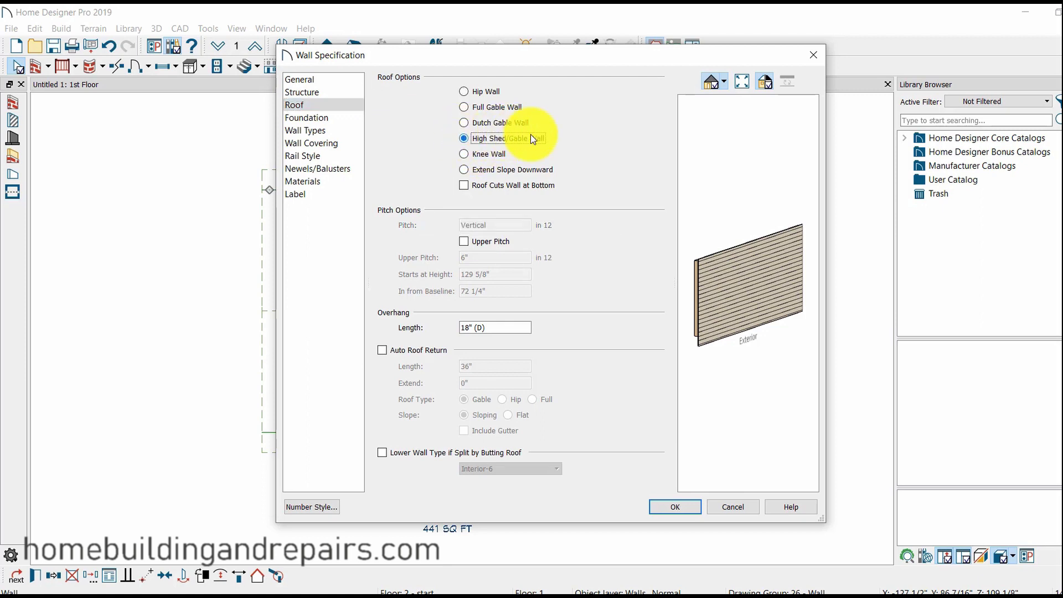
click(682, 506)
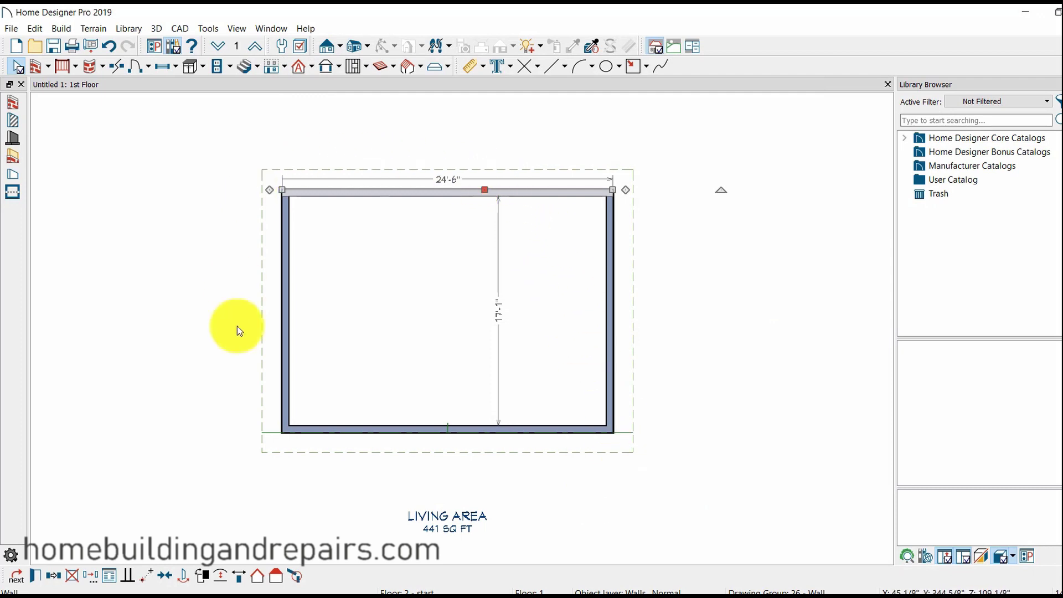
- Orbit a Perspective Full Overview to inspect the shed roof, then return to the floor plan
click(367, 44)
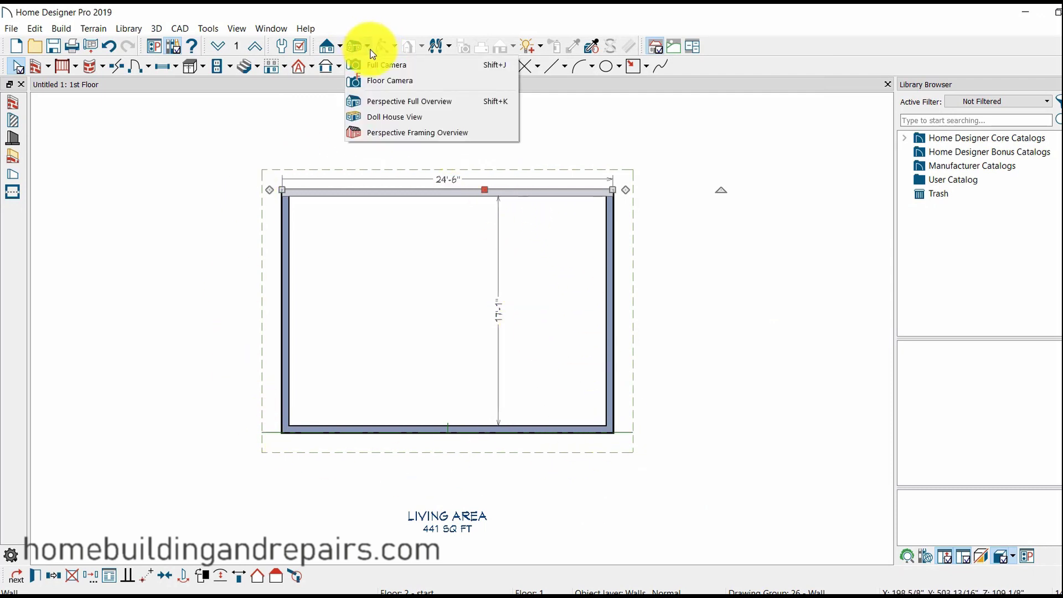
click(395, 105)
drag(536, 388, 254, 131)
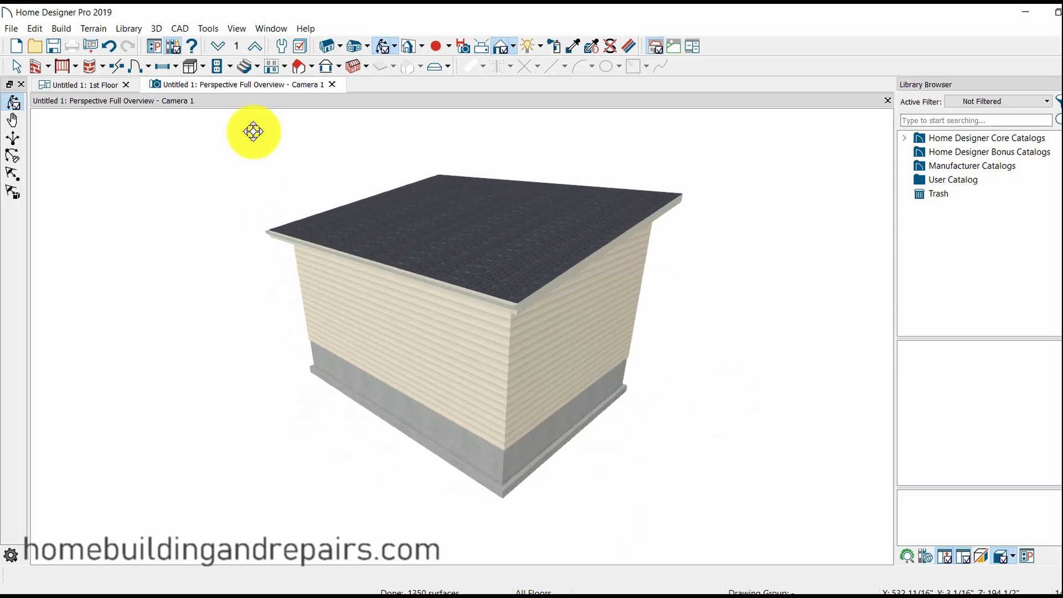
click(108, 85)
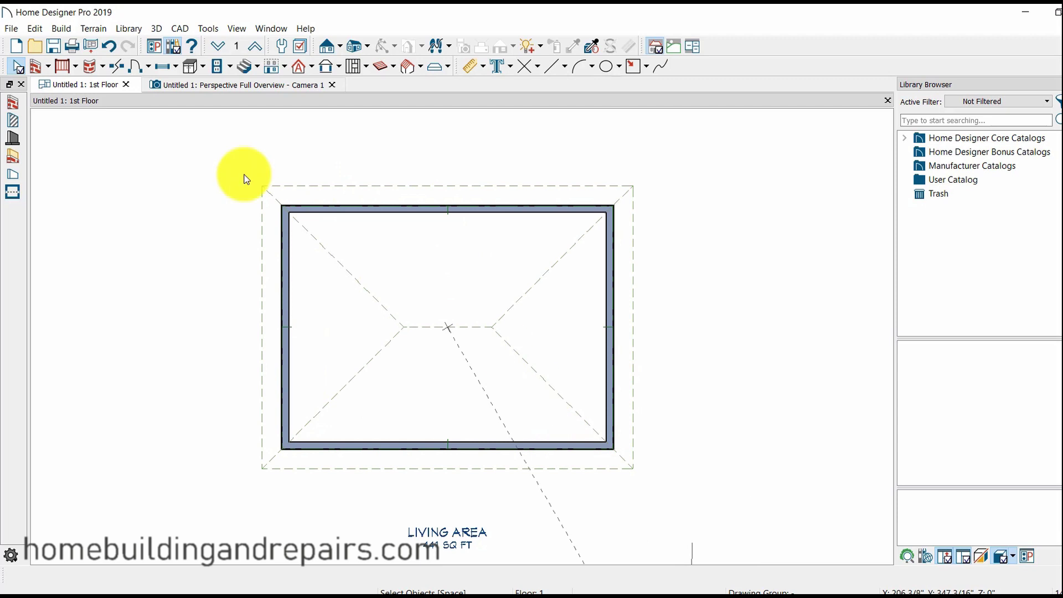
- Check the hip roof in the 3D overview, then go back to the 1st Floor plan
click(247, 85)
drag(508, 345, 550, 365)
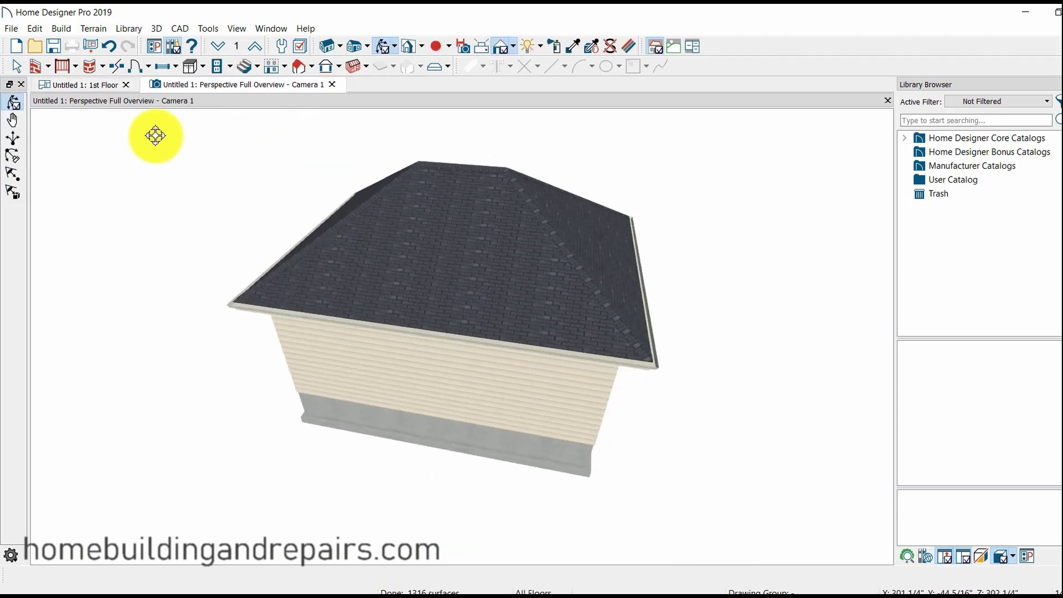
click(108, 86)
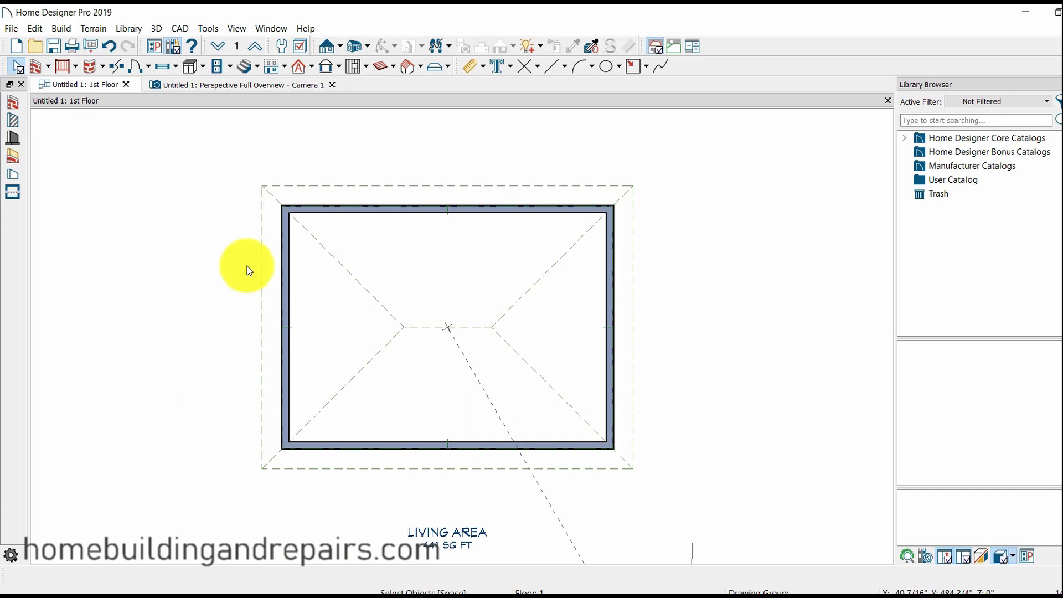
- Make the left and right walls gable ends again
click(286, 340)
click(258, 576)
click(608, 337)
click(258, 576)
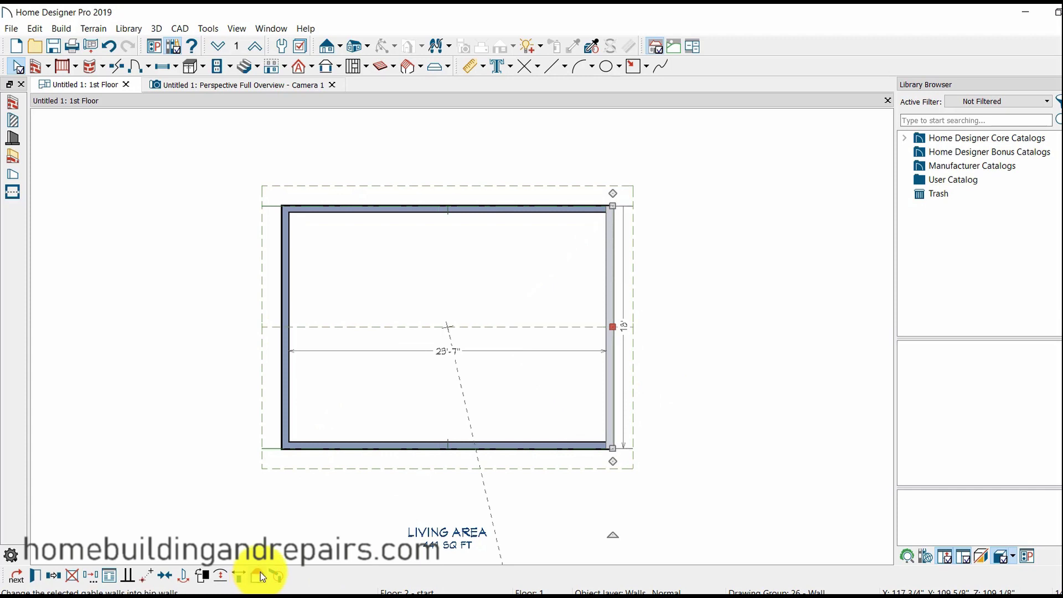
- Set the top wall's roof option to High Shed/Gable Wall
double_click(464, 207)
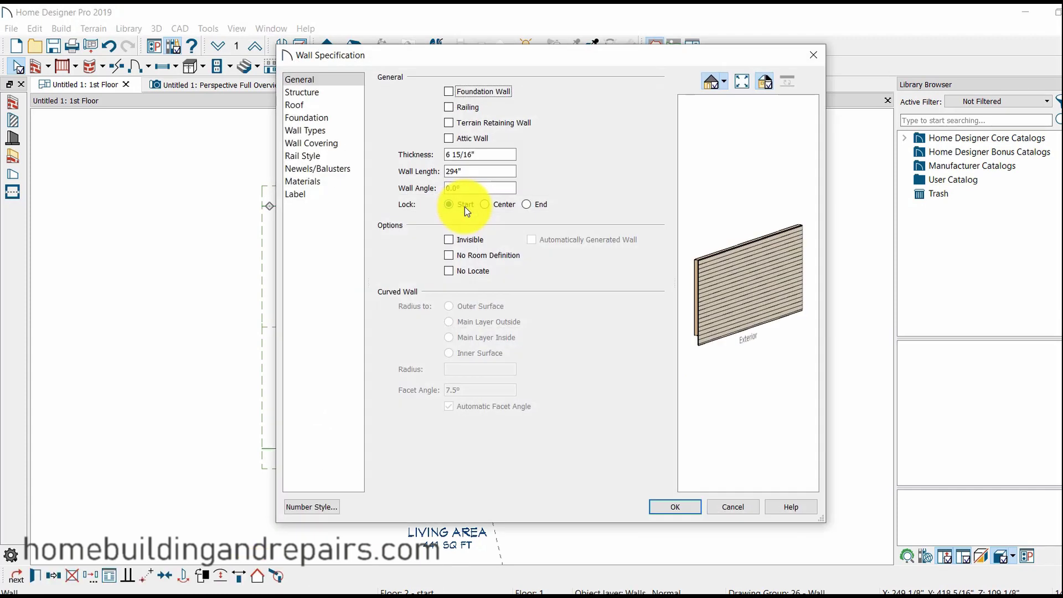
click(301, 106)
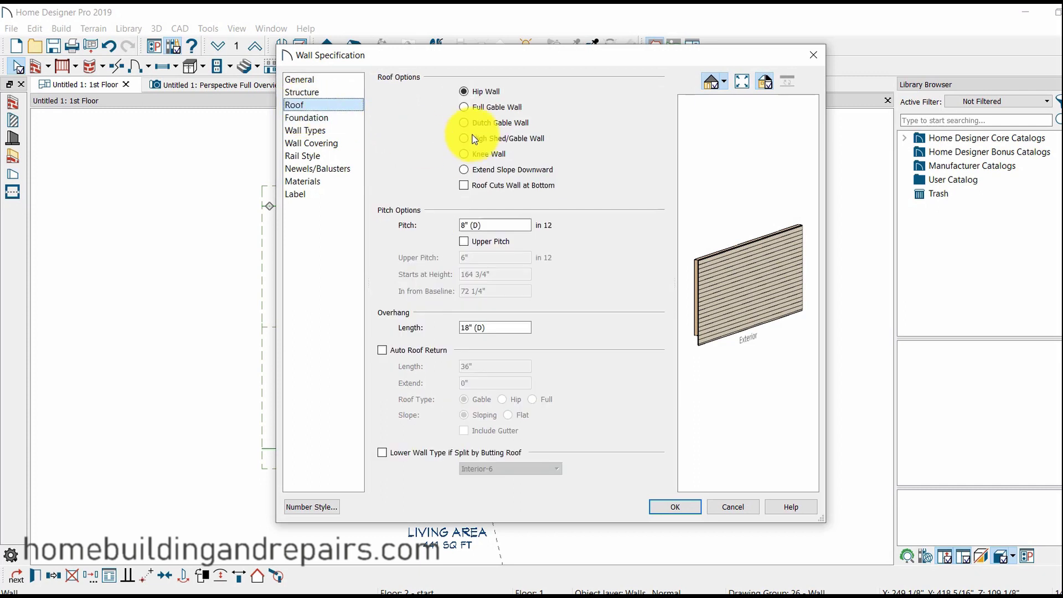
click(464, 138)
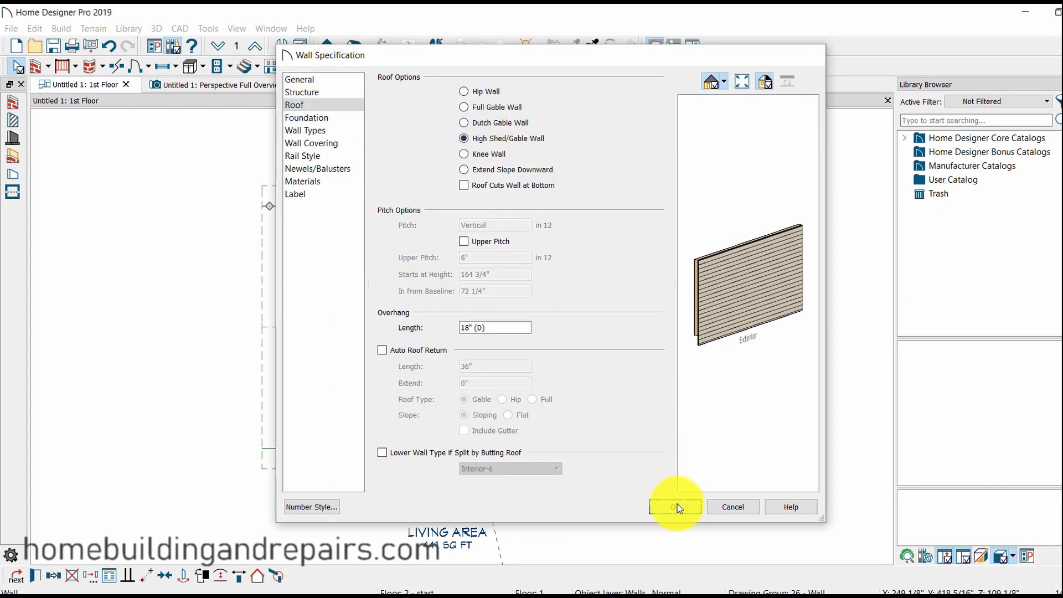
click(675, 506)
- Orbit the 3D overview to view the steep shed roof over the gable sides, then open the Roof commands
click(247, 84)
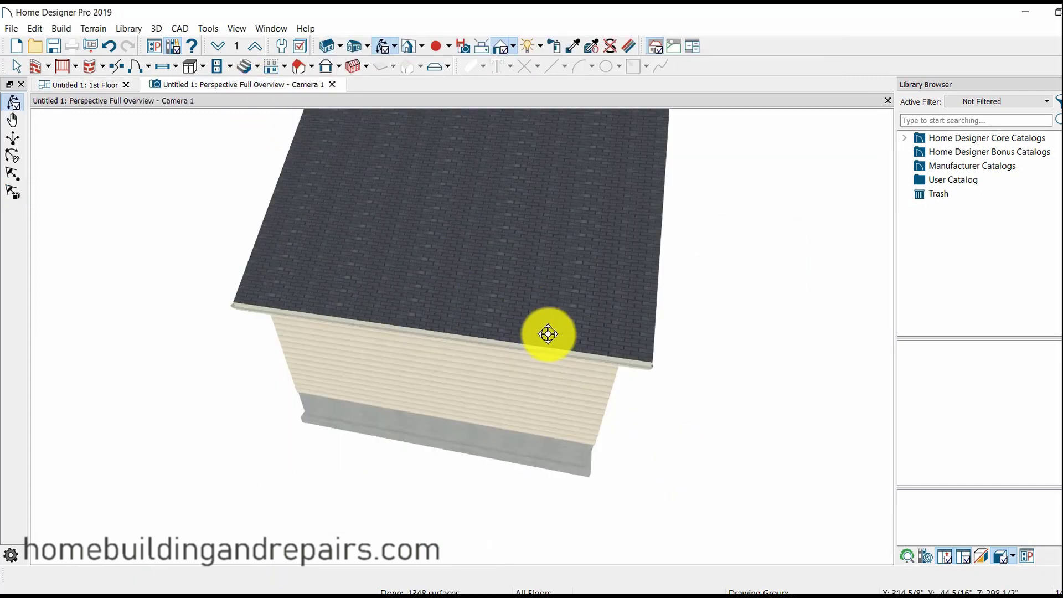
drag(531, 297, 428, 332)
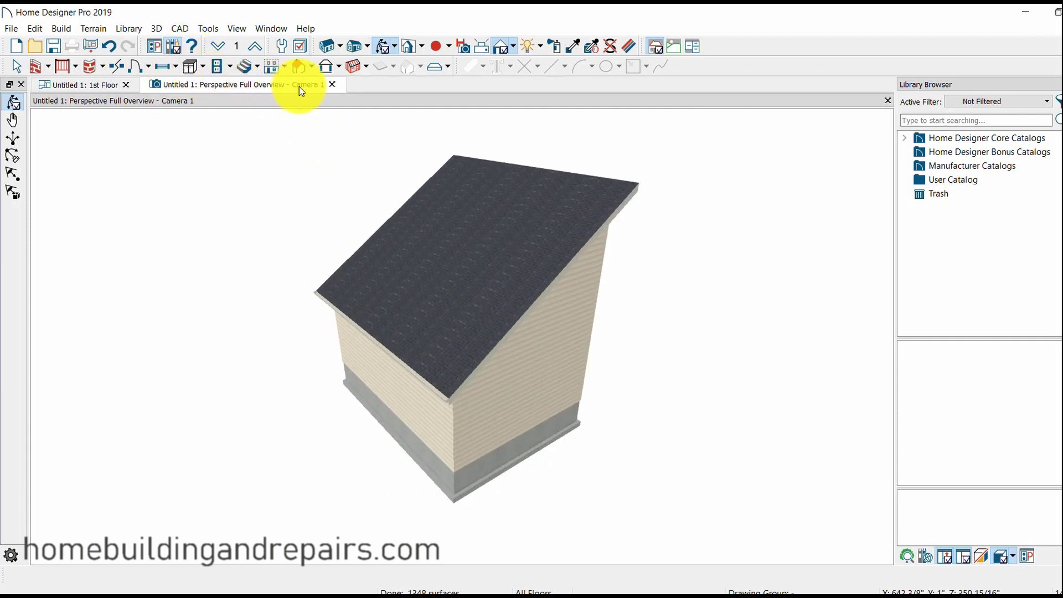
click(311, 69)
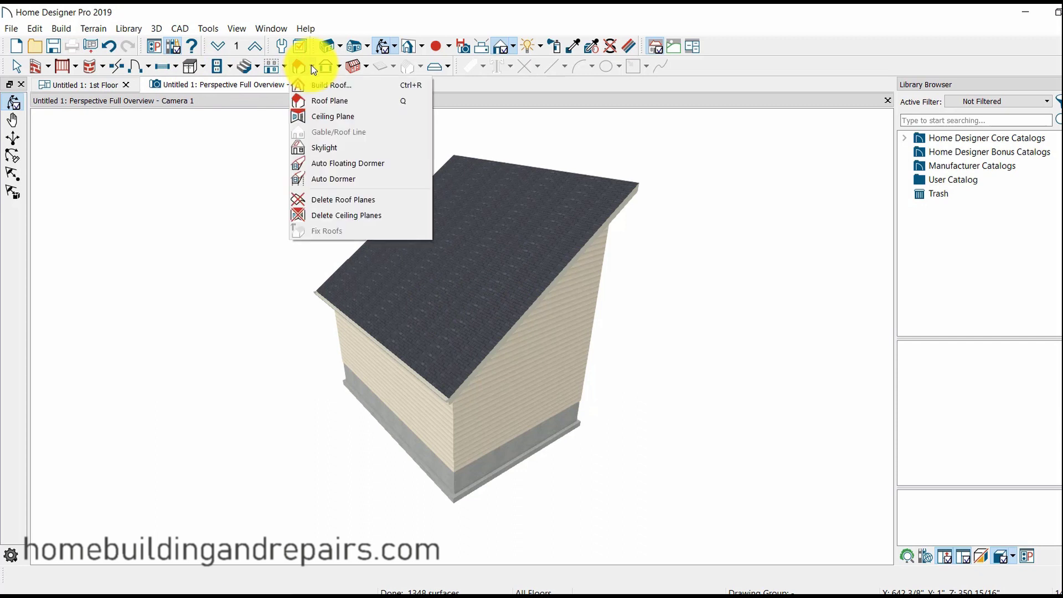
- Set the whole-house roof pitch to 2 in 12 and orbit to see the flatter roof
click(332, 88)
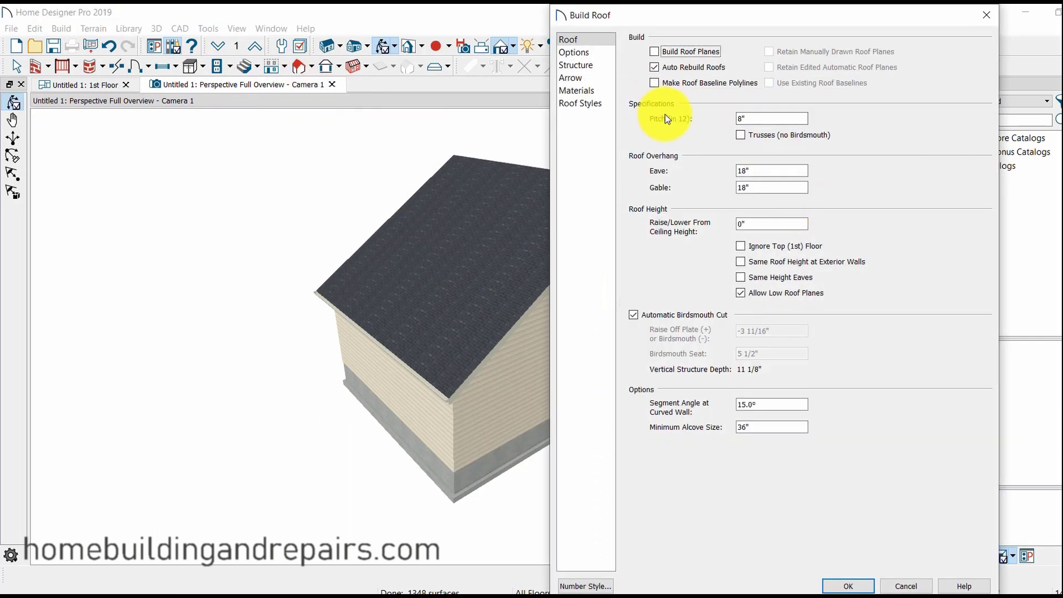
double_click(738, 118)
text(2)
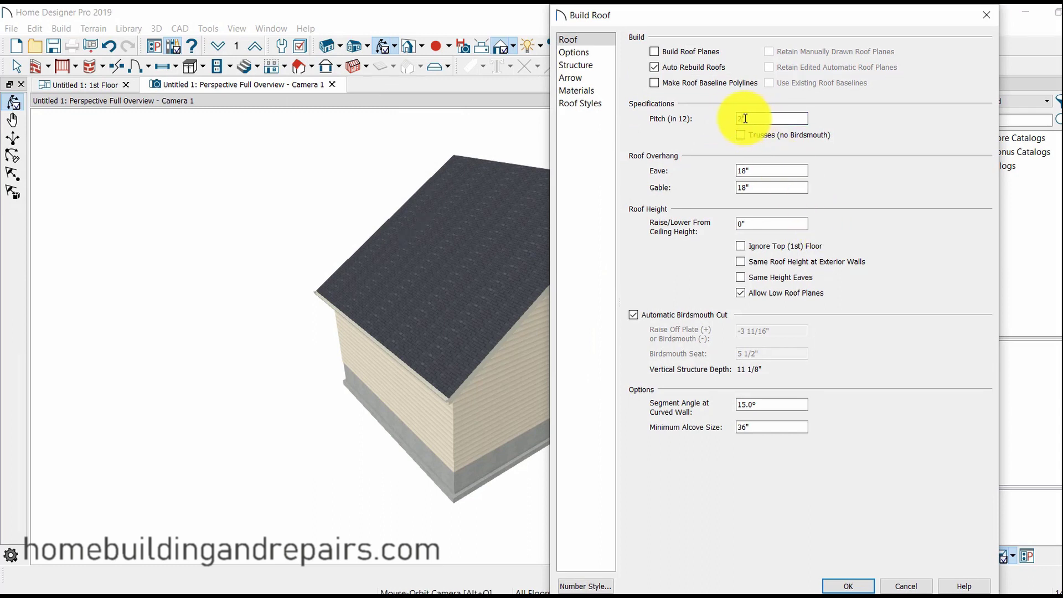
click(859, 586)
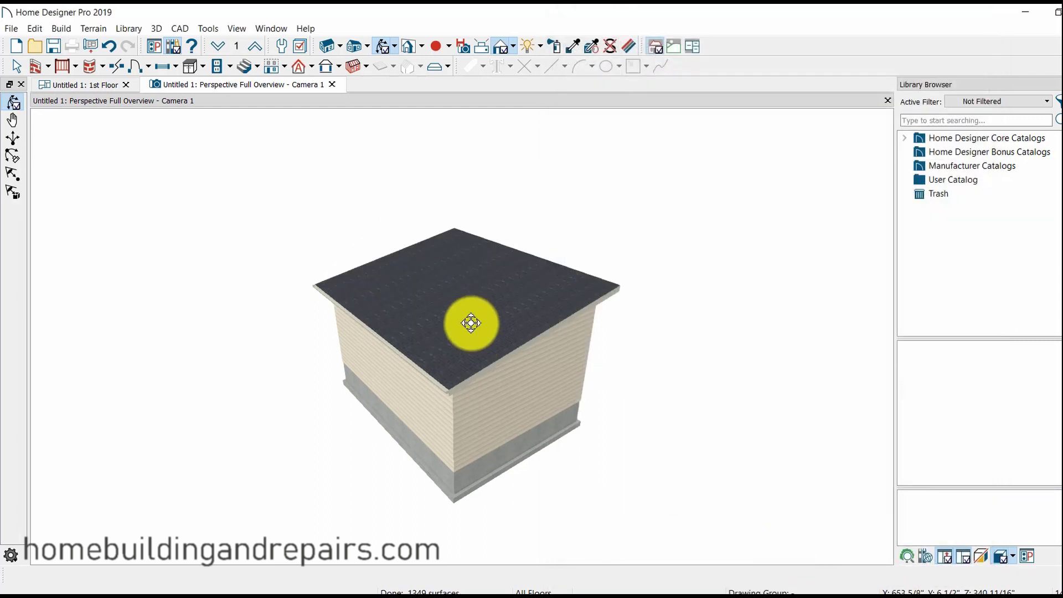
drag(470, 321, 380, 330)
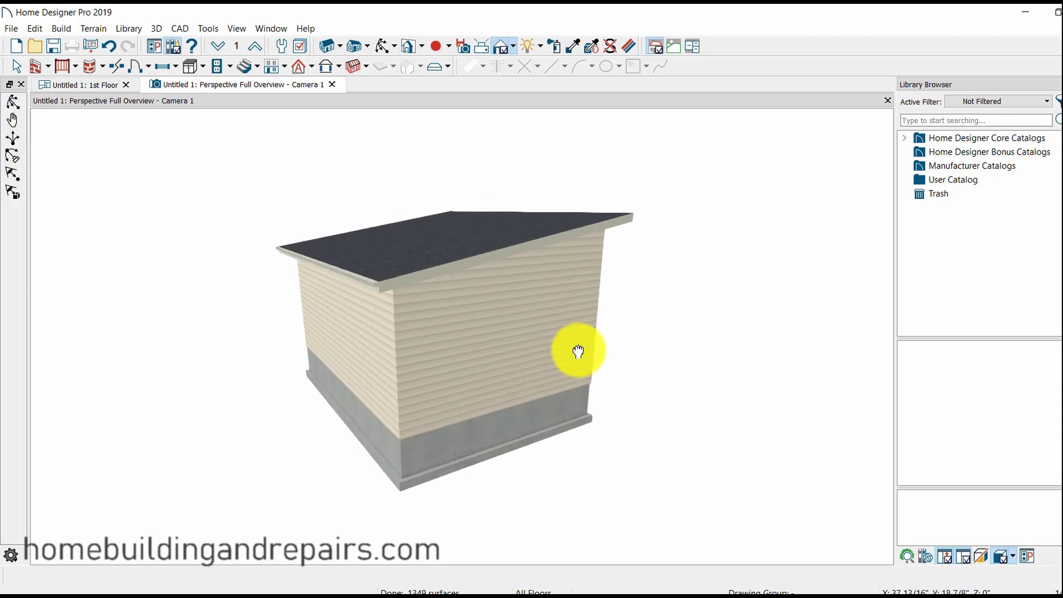
- Orbit and tilt the 3D view to a corner view along the low roof, then return to the floor plan
drag(578, 351, 518, 345)
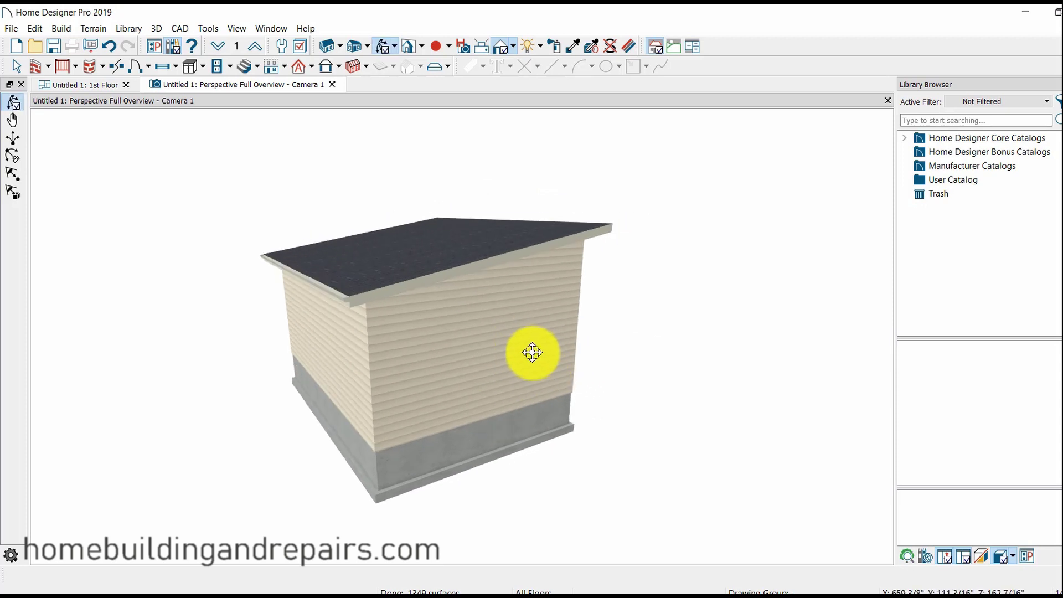
drag(498, 375, 484, 278)
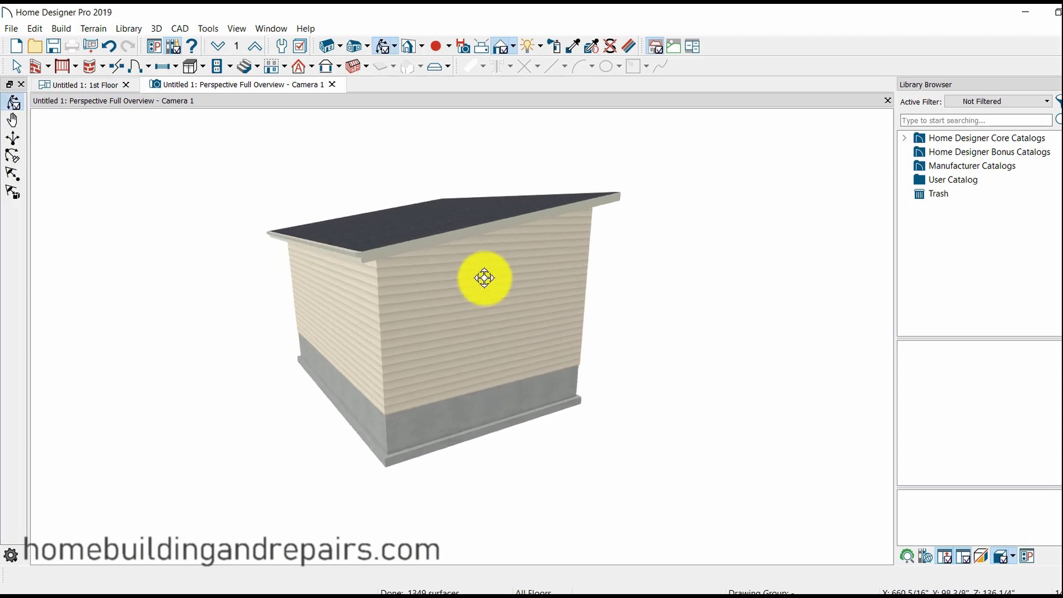
click(108, 85)
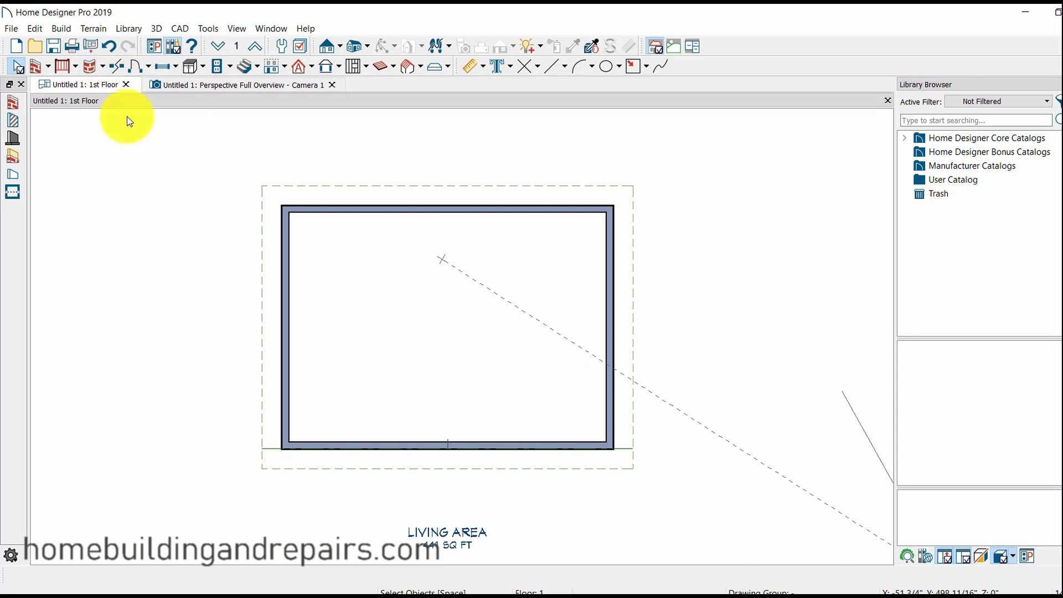
- Undo to restore the hip roof, check it in 3D, then return to the 1st Floor plan
key(ctrl+z)
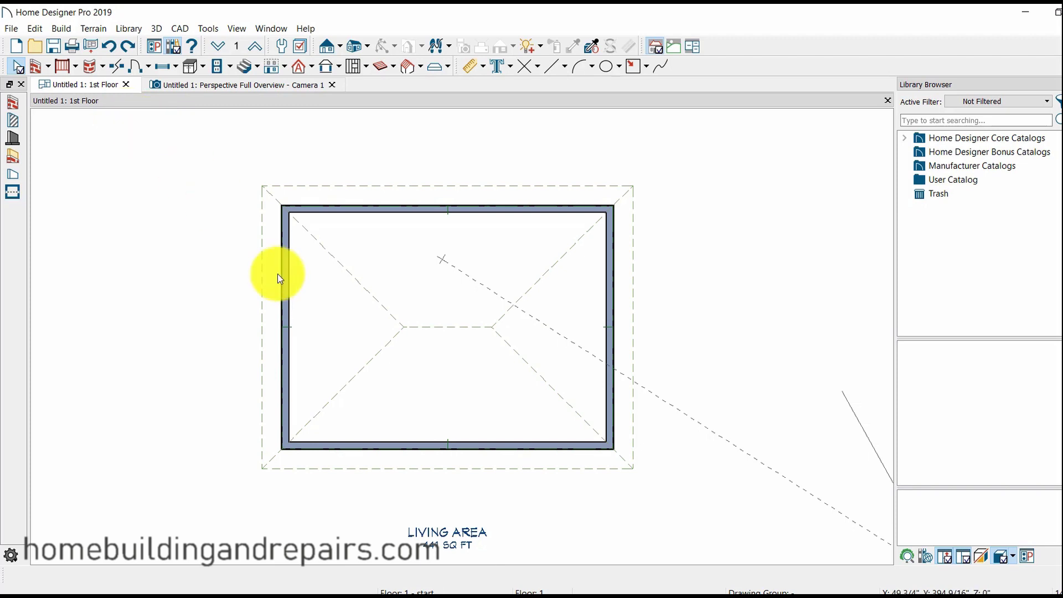
click(231, 85)
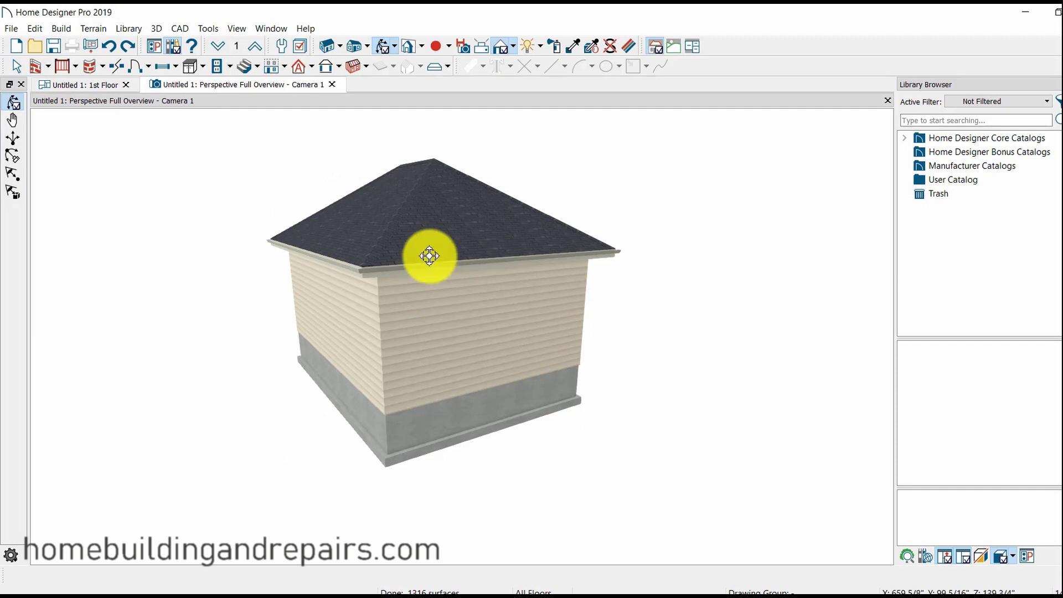
click(109, 88)
- Click the left and right walls in turn, ending with the top 24'-6" wall selected
click(289, 367)
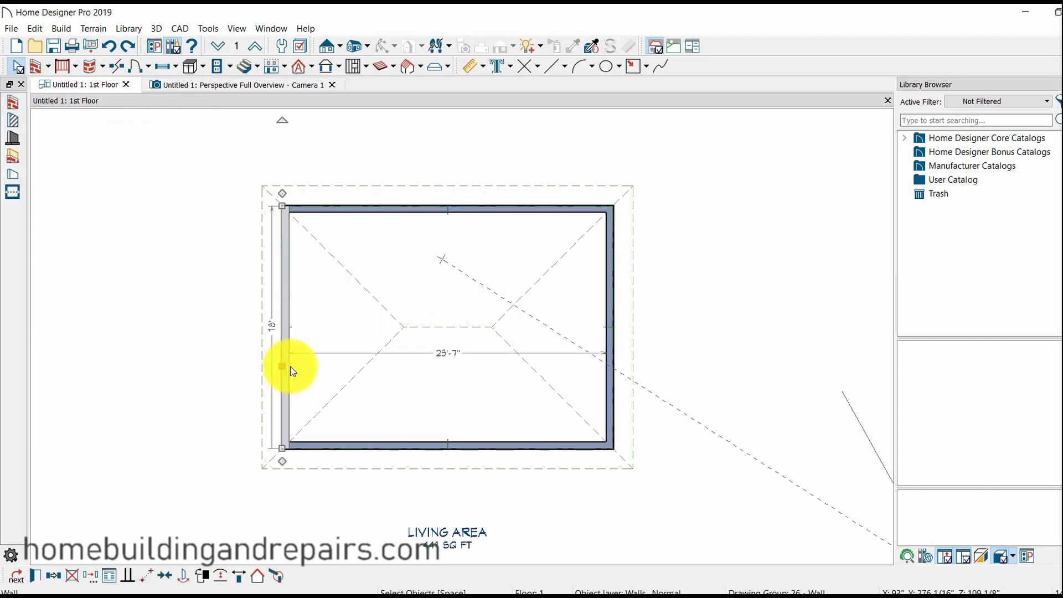
click(613, 381)
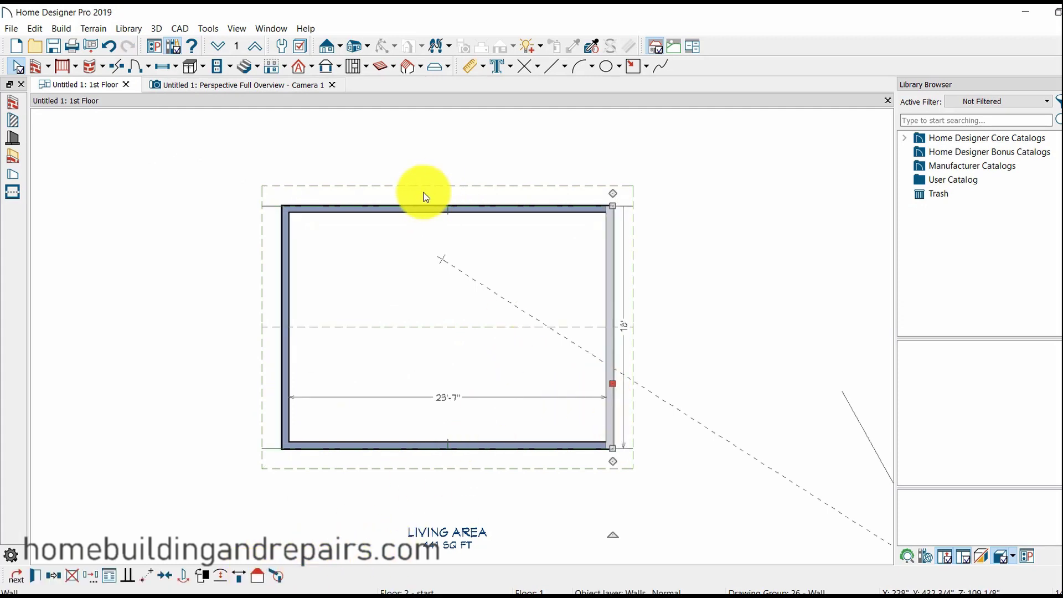
click(414, 207)
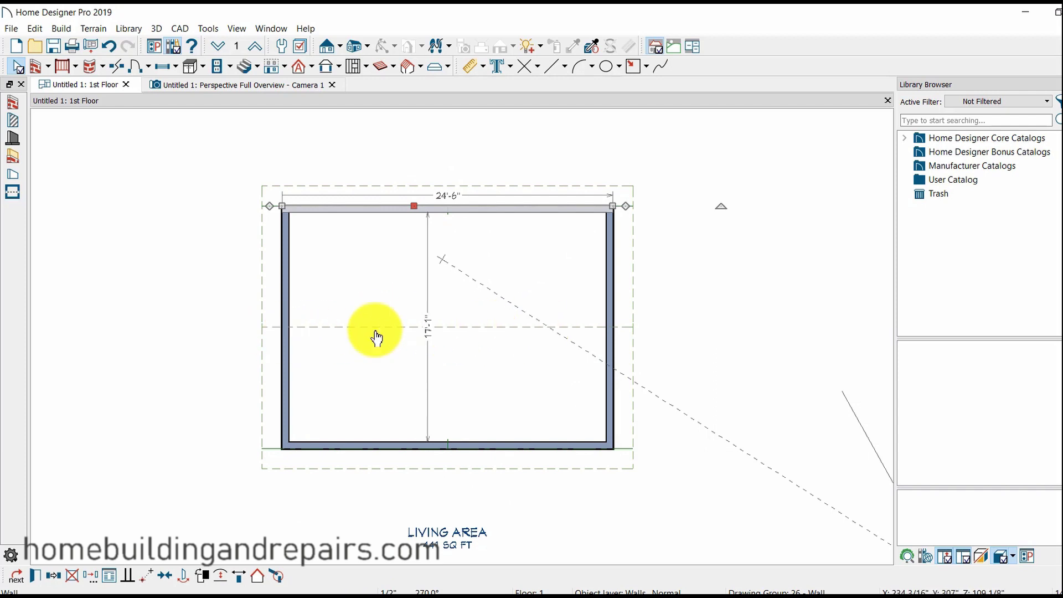
- Set the top wall's roof option to High Shed/Gable Wall
double_click(397, 209)
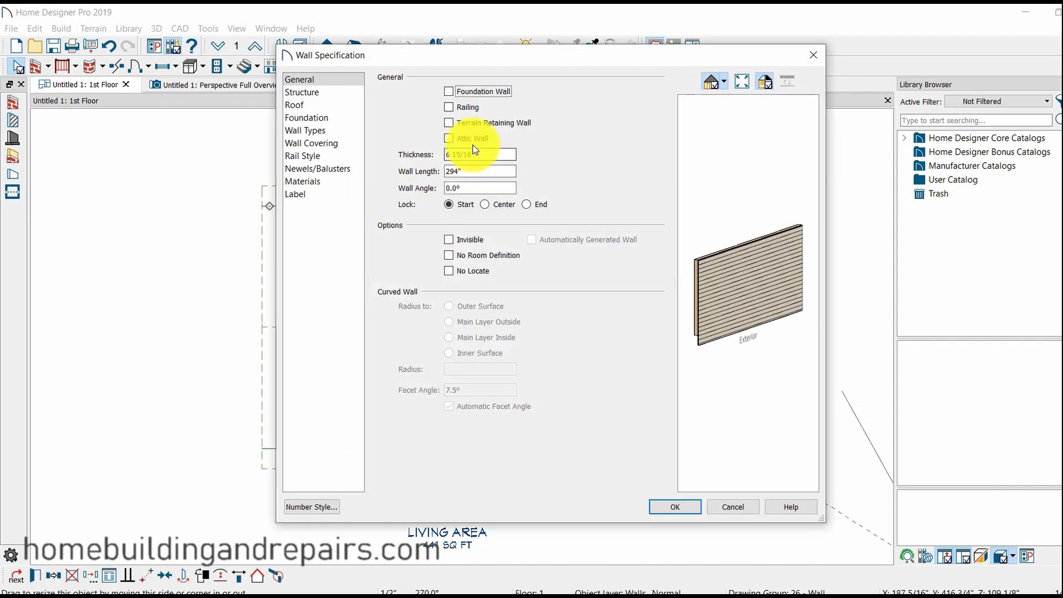
click(300, 105)
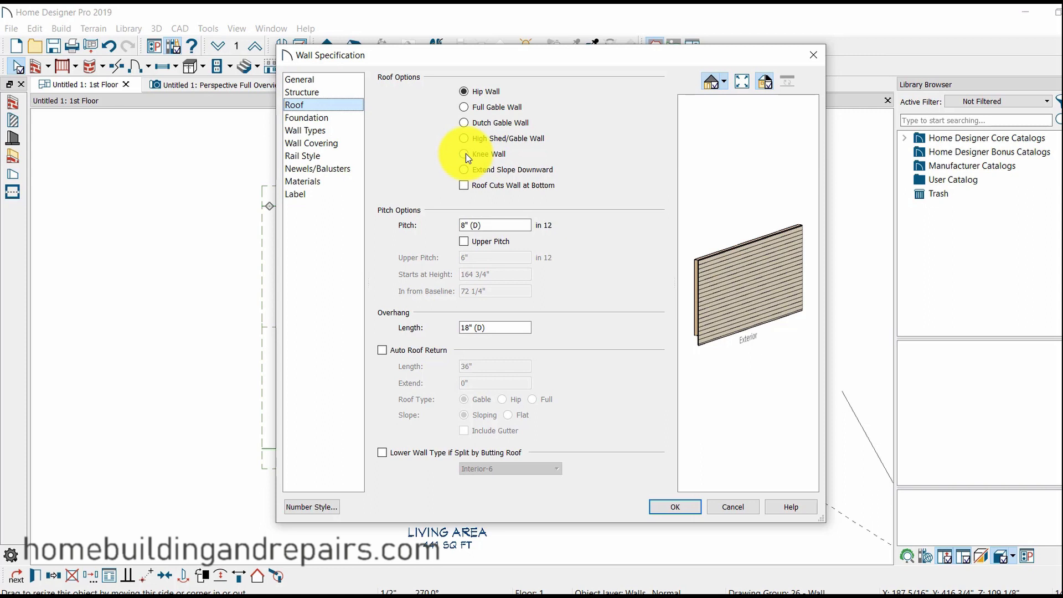
click(464, 138)
click(675, 507)
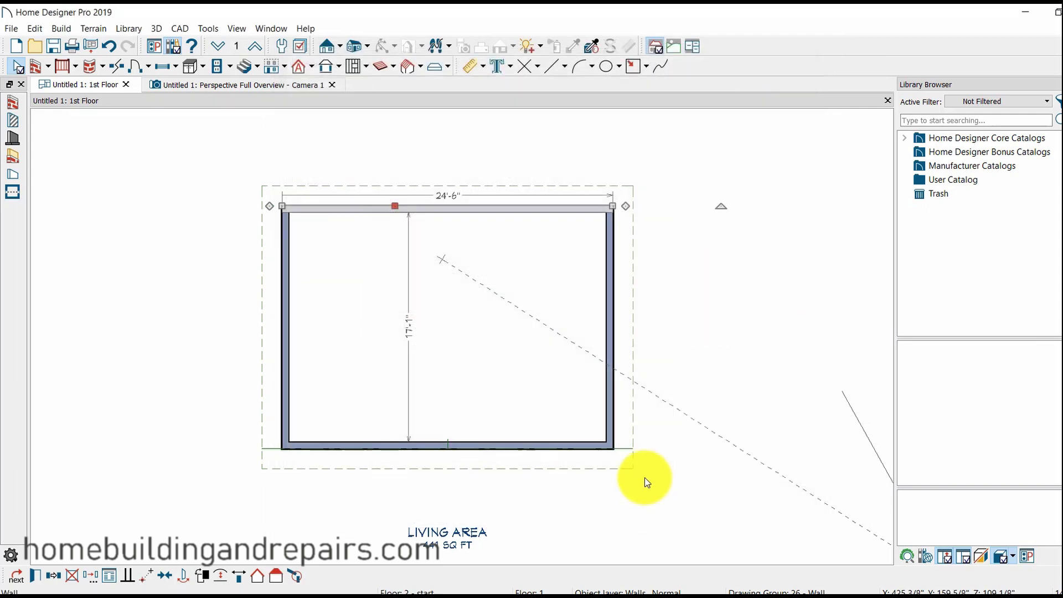
- Orbit the 3D view to see the steep shed roof from above, then return to the 1st Floor plan
click(314, 88)
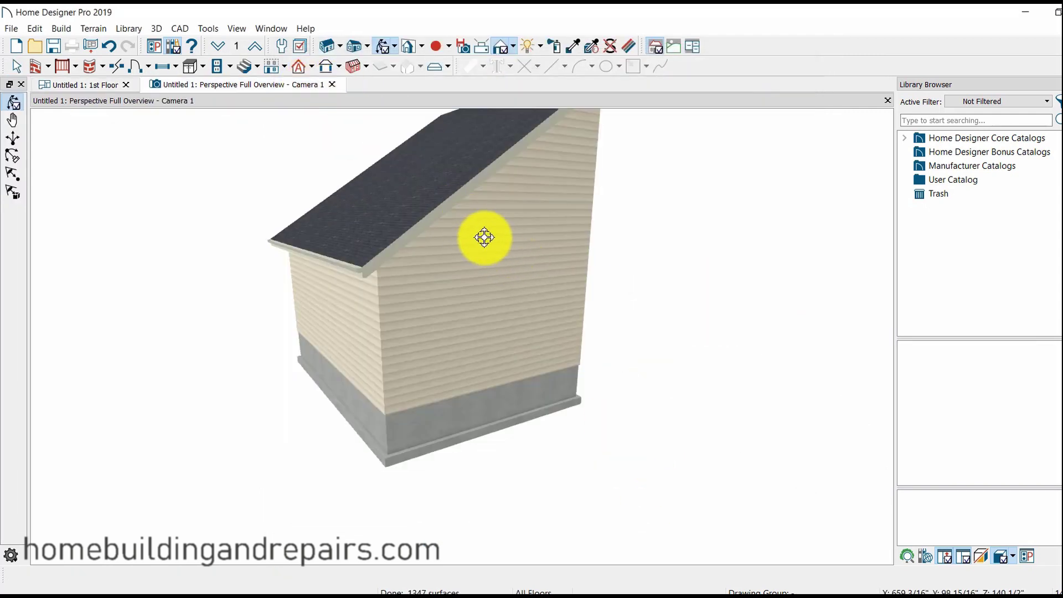
mouse_move(483, 237)
mouse_down()
mouse_move(474, 274)
mouse_move(473, 256)
mouse_up()
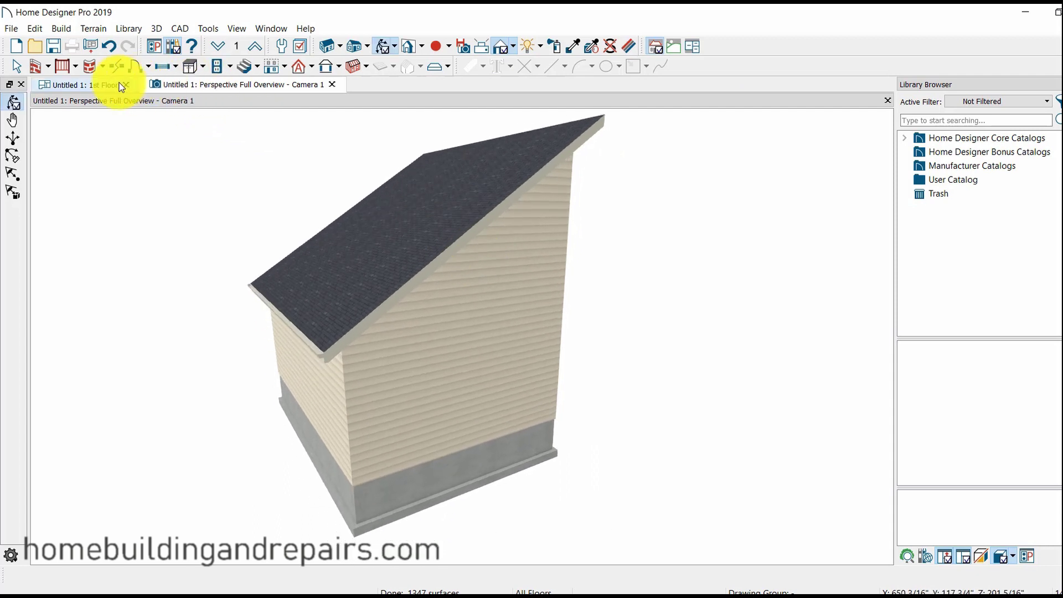
click(106, 87)
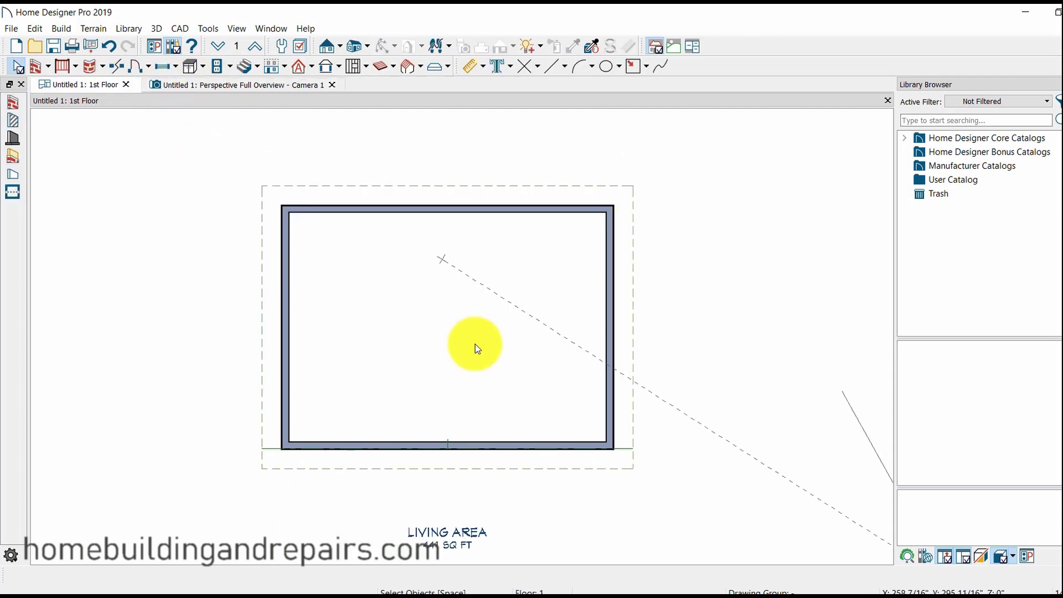
- Give the top wall a separate 2 in 12 upper roof pitch starting at 164 3/4"
double_click(386, 210)
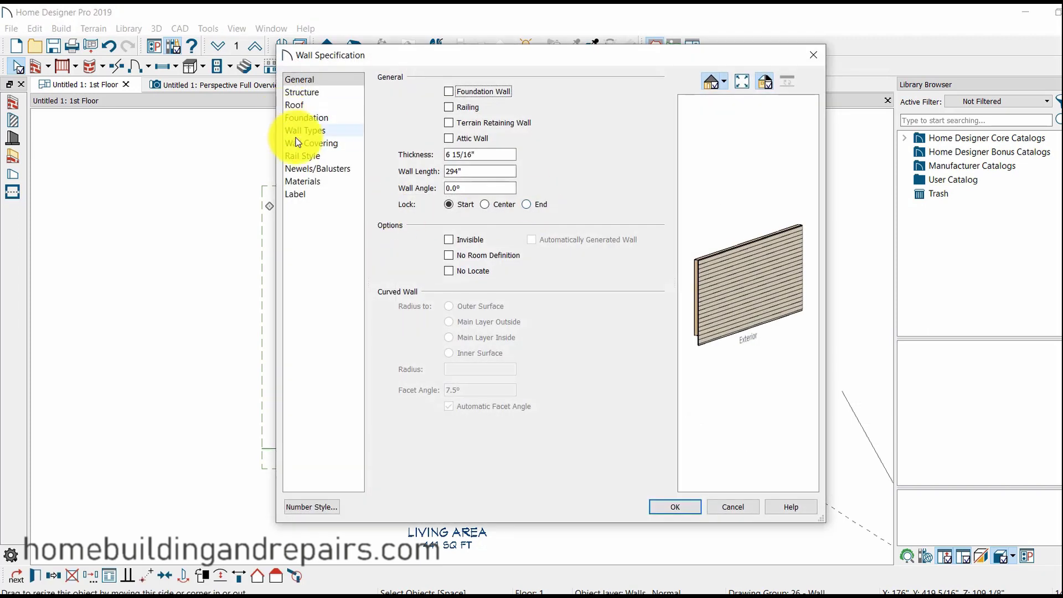
click(302, 105)
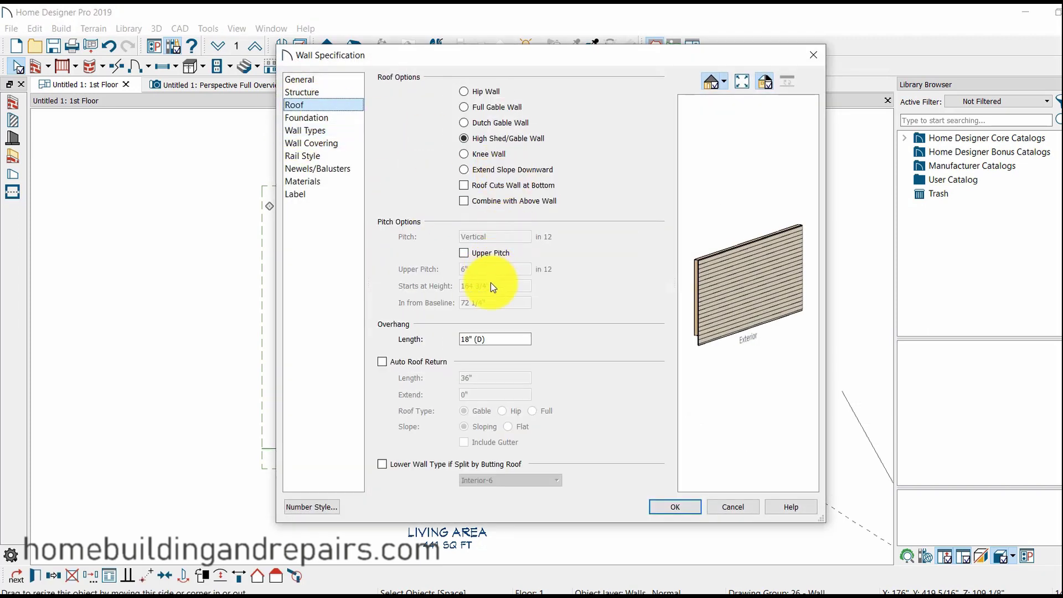
click(464, 253)
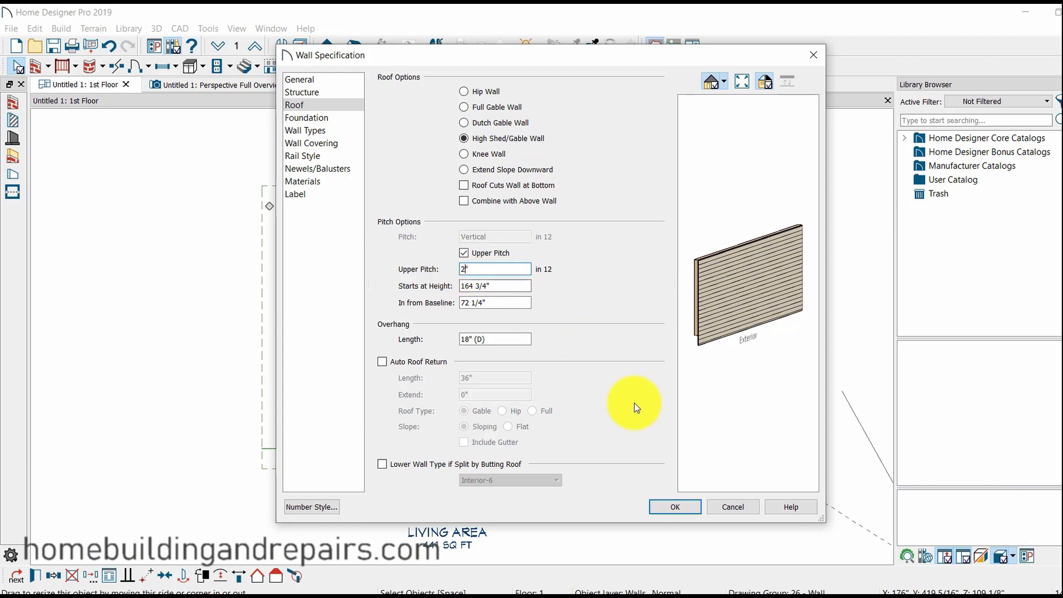
click(675, 508)
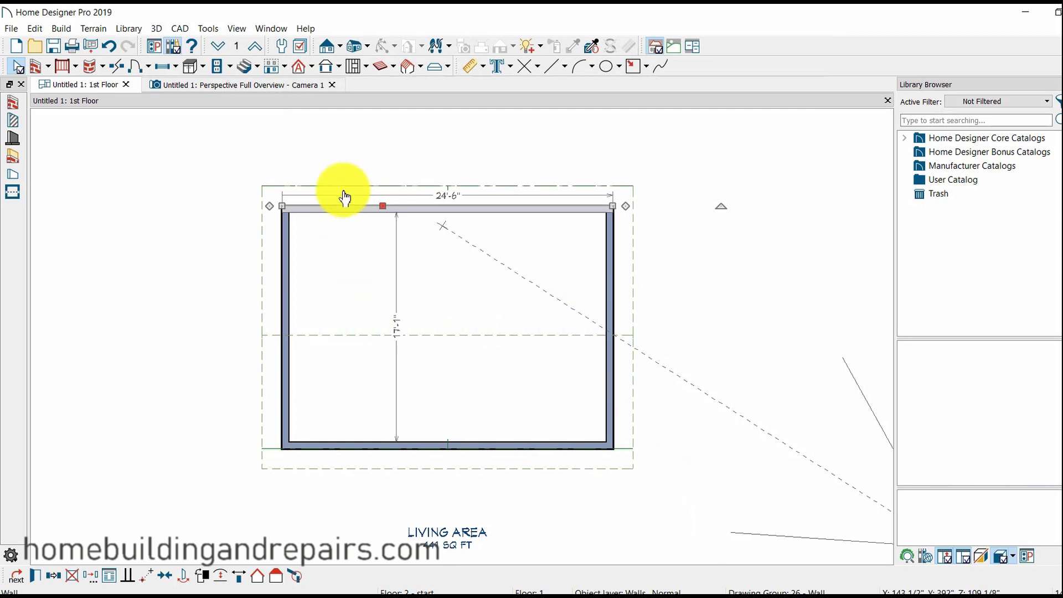
- Switch to the Perspective Full Overview (Camera 1) and orbit to see the house's side
click(288, 85)
drag(517, 309, 416, 318)
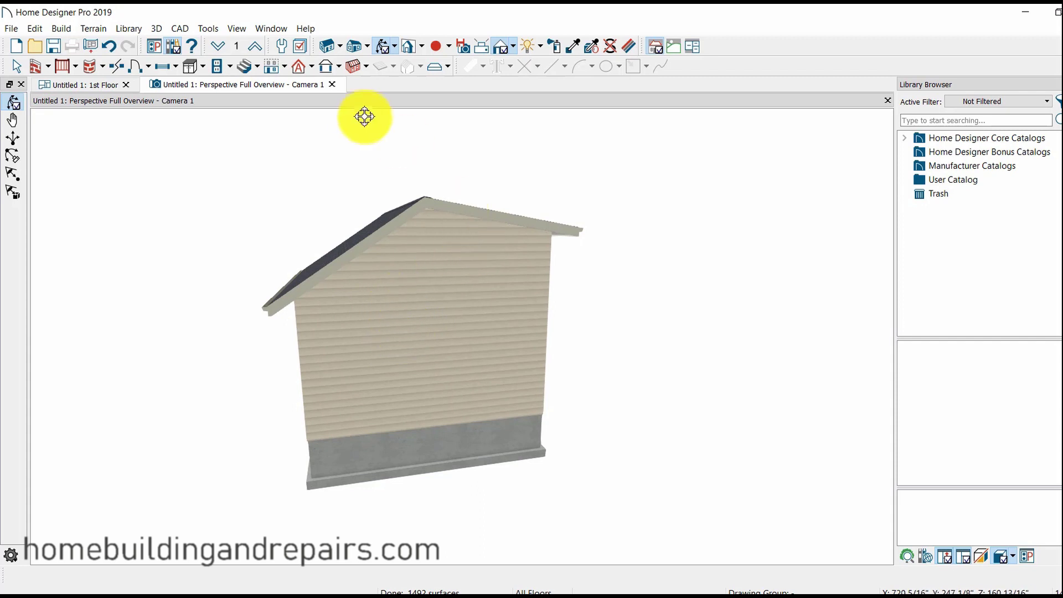
click(338, 65)
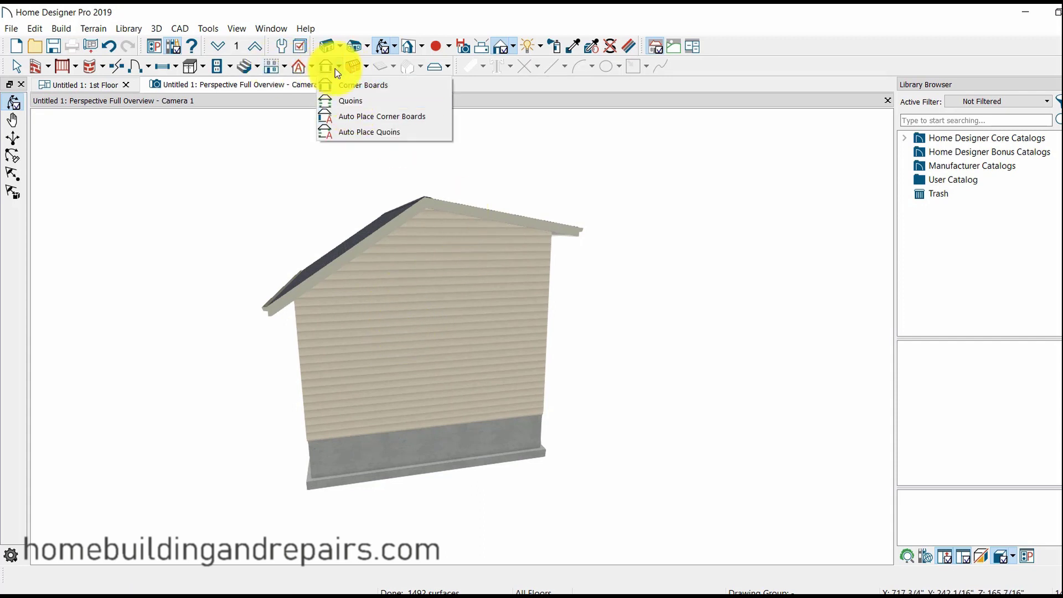
- Rebuild the whole-house roof via Build Roof with a lower Pitch (in 12) value
click(365, 66)
click(311, 66)
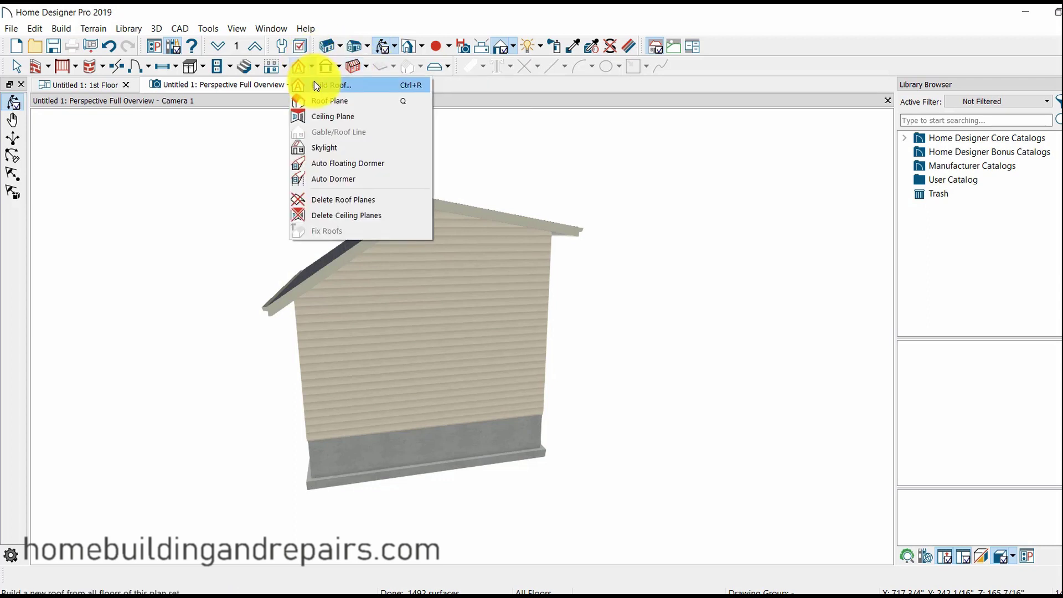
click(313, 83)
click(735, 119)
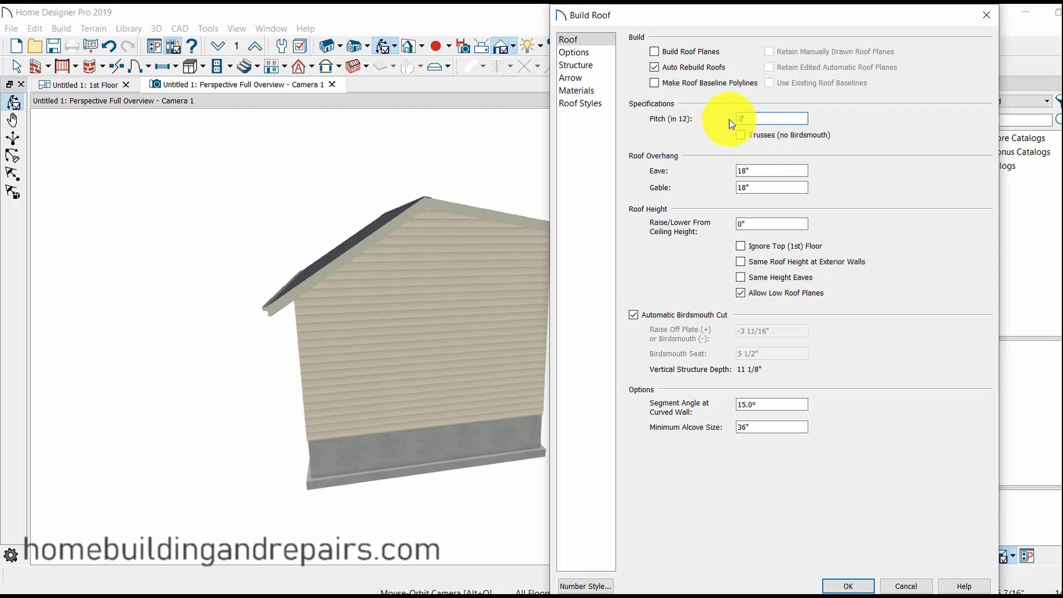
click(855, 581)
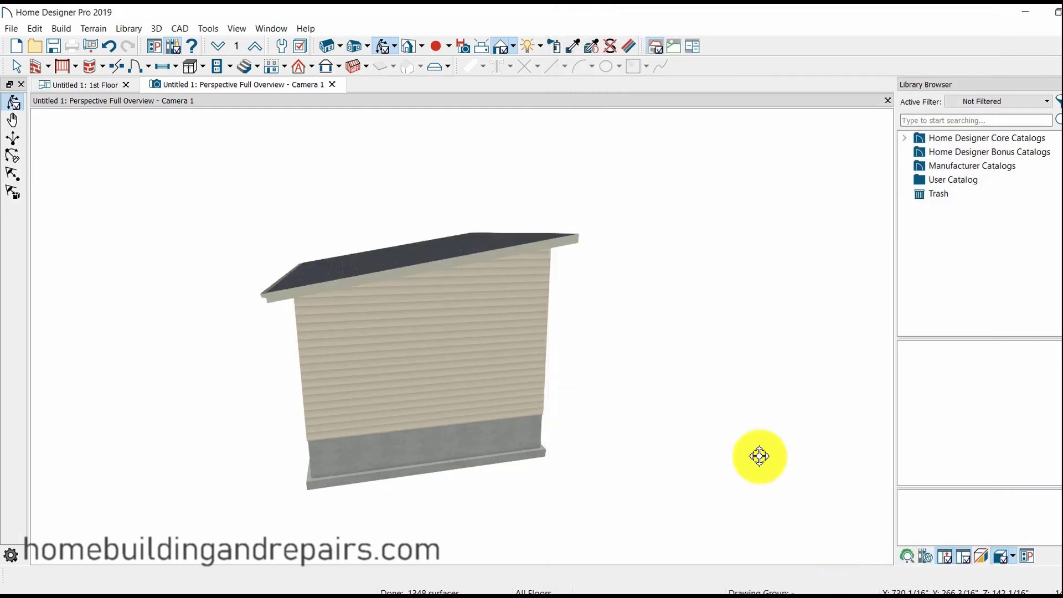
- Orbit above and around the house to inspect the shallow single-slope shed roof and left wall
drag(325, 339, 438, 353)
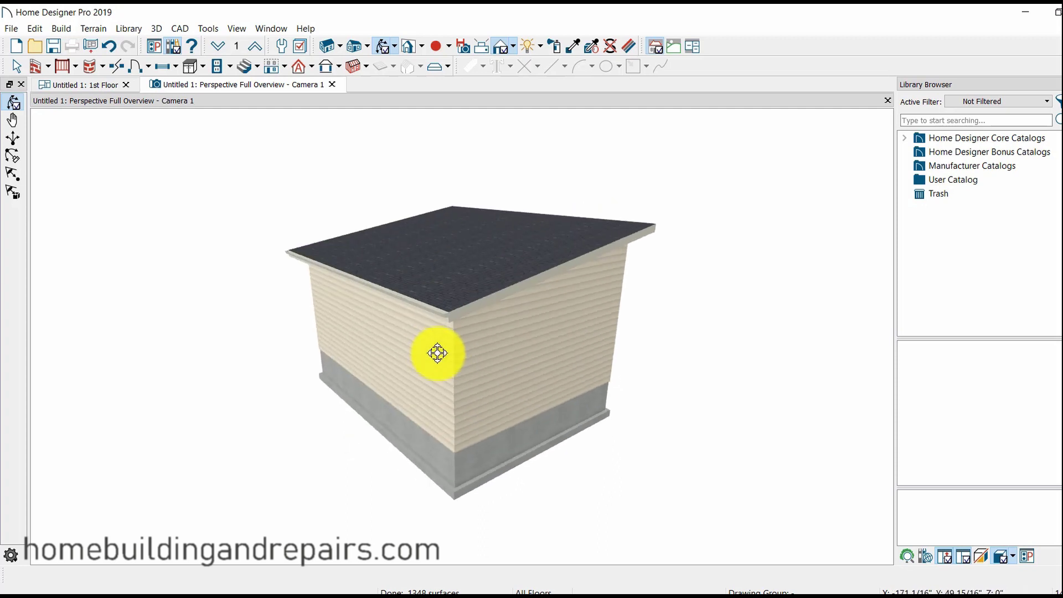
drag(708, 353, 683, 382)
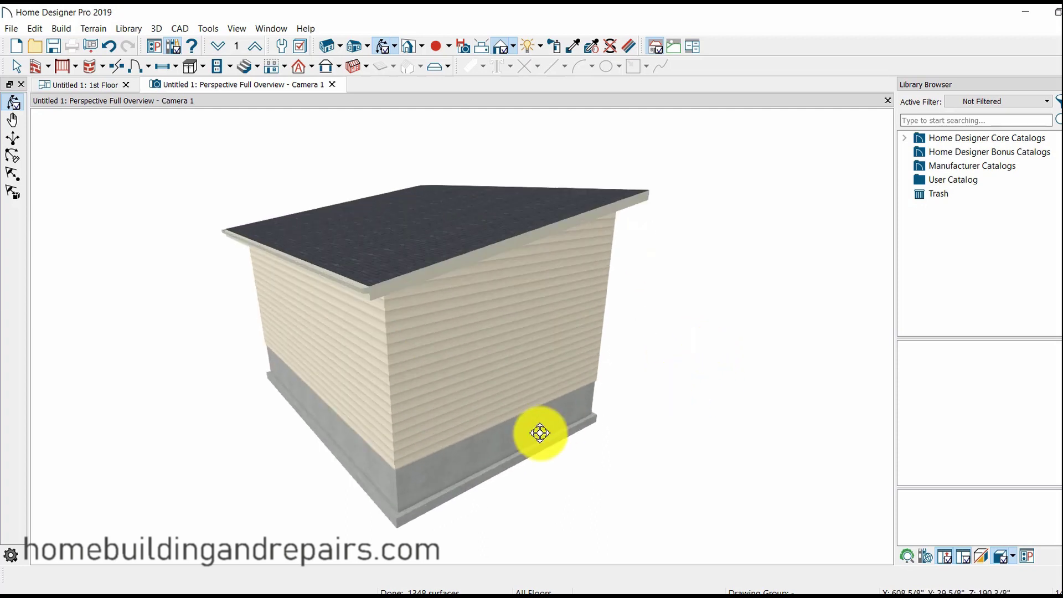
drag(528, 428, 604, 387)
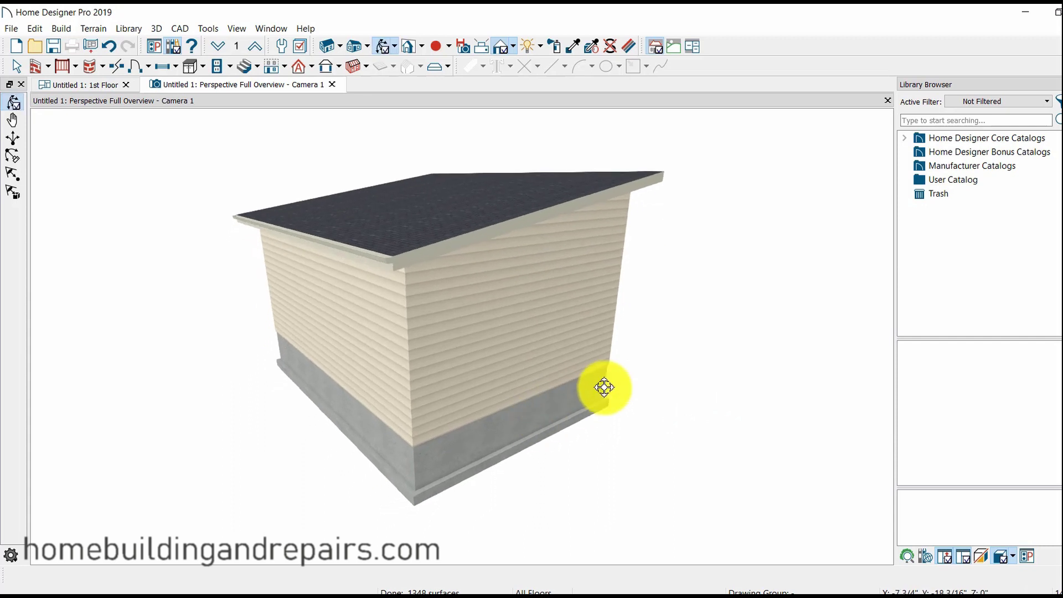